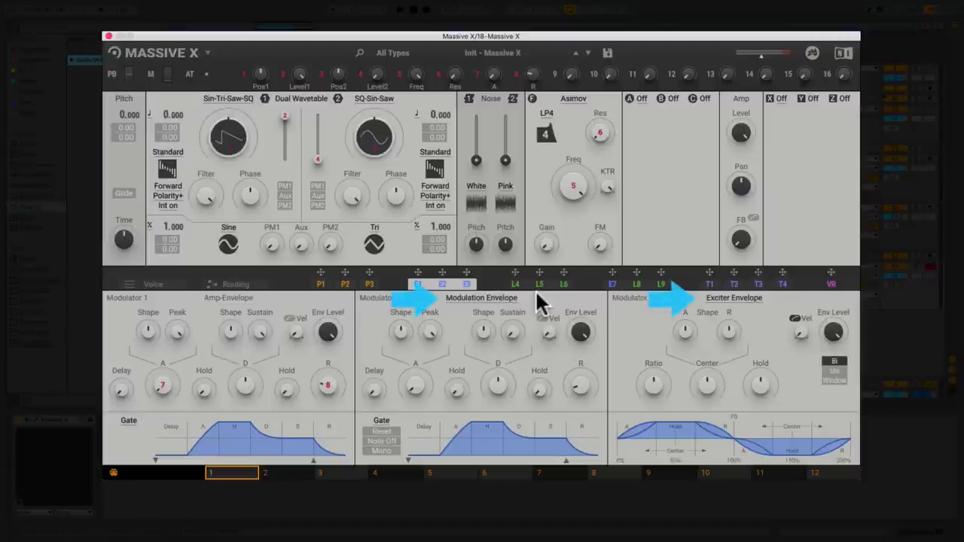
Look over the LFO, Performer and Tracker modulators, and assign exciter envelope E7 to oscillator 1's wavetable position.
{"action": "left_click", "coordinate": [513, 282]}
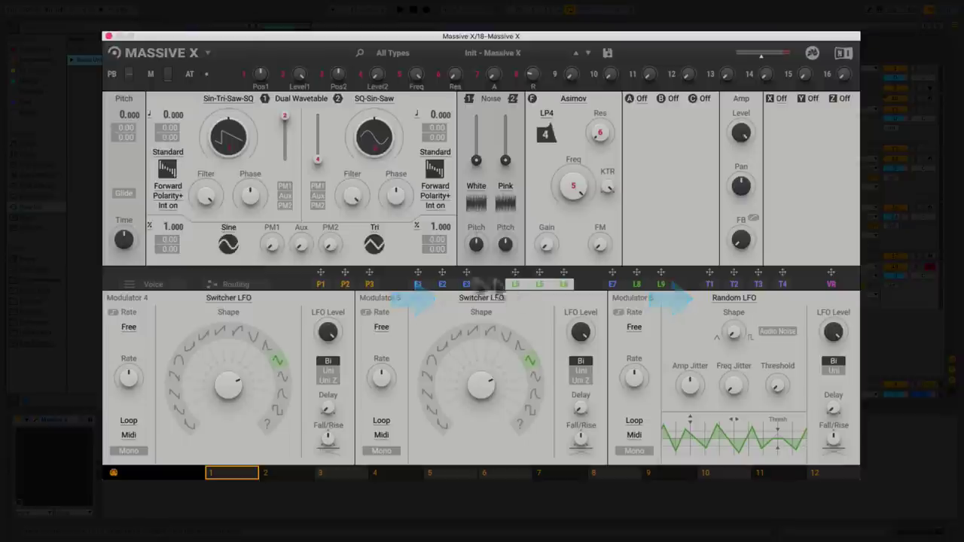
{"action": "left_click", "coordinate": [360, 284]}
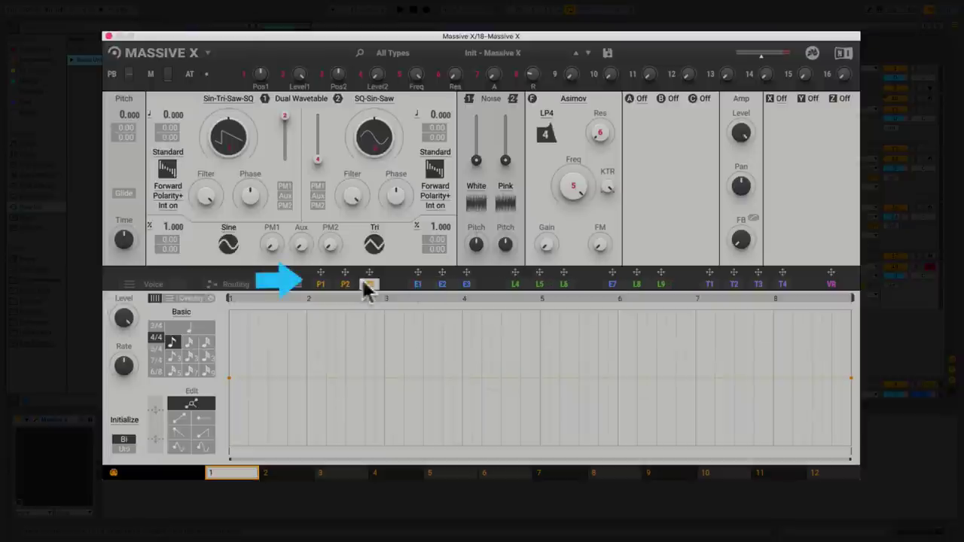
{"action": "left_click", "coordinate": [709, 284]}
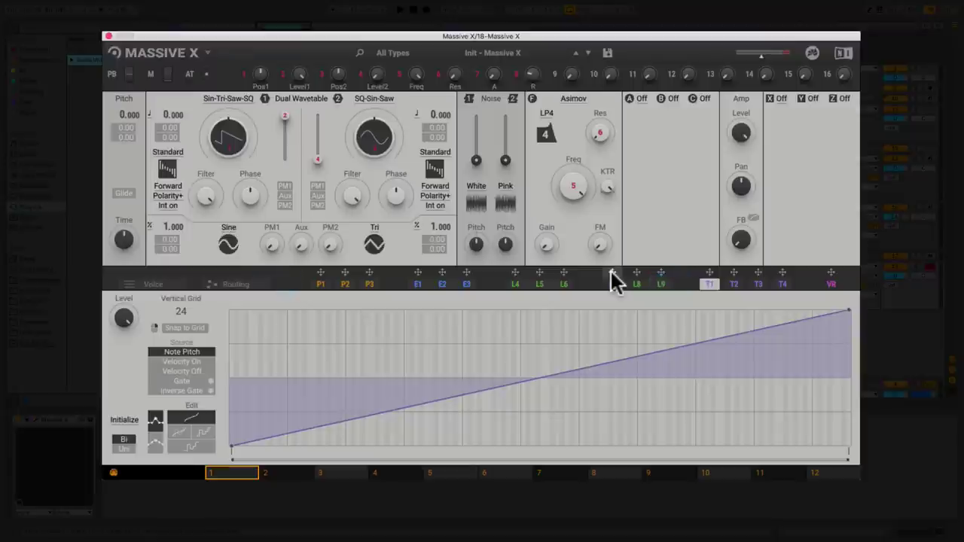
{"action": "mouse_move", "coordinate": [611, 273]}
{"action": "left_mouse_down"}
{"action": "mouse_move", "coordinate": [510, 241]}
{"action": "mouse_move", "coordinate": [316, 209]}
{"action": "mouse_move", "coordinate": [223, 230]}
{"action": "mouse_move", "coordinate": [247, 204]}
{"action": "mouse_move", "coordinate": [264, 221]}
{"action": "mouse_move", "coordinate": [215, 172]}
{"action": "left_mouse_up"}
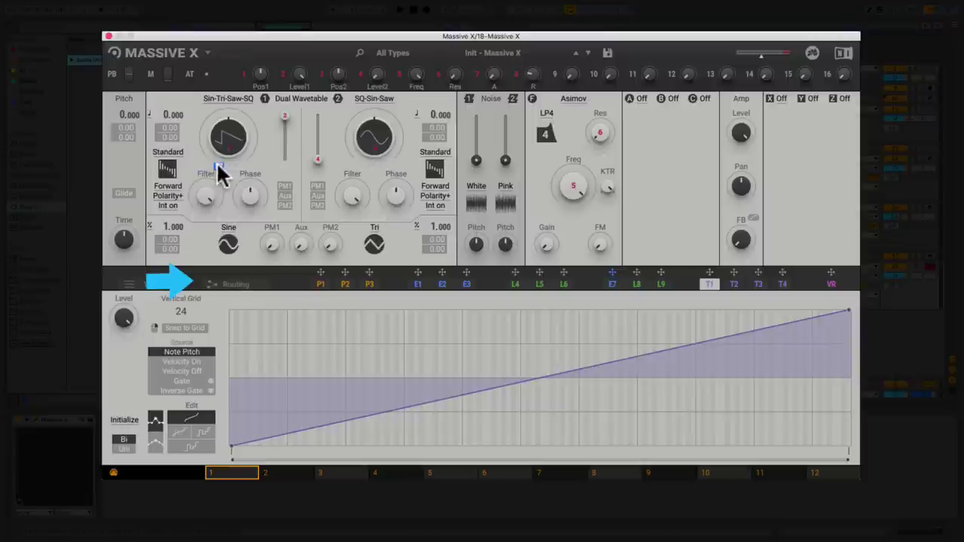
Load the Bit Crusher into insert slot A and move its node slightly in the routing diagram.
{"action": "left_click", "coordinate": [234, 284]}
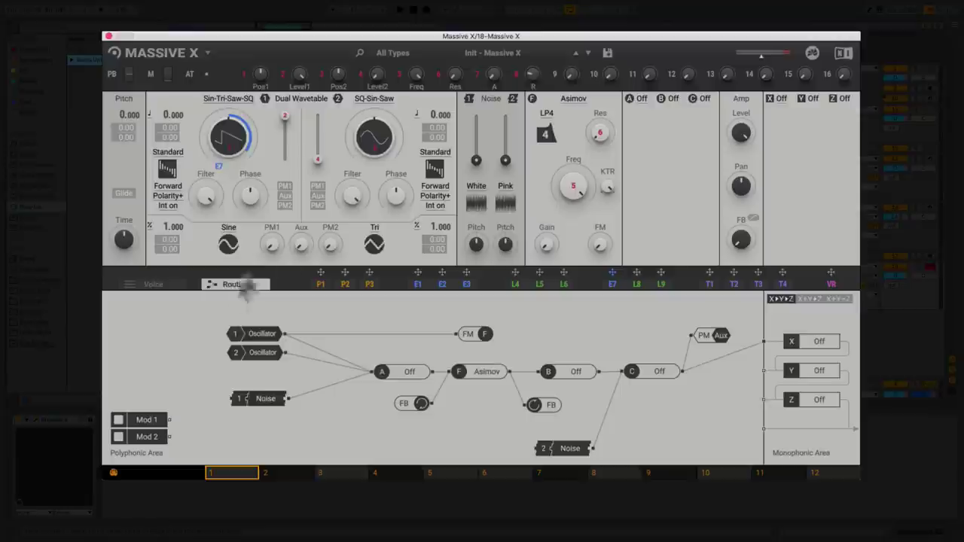
{"action": "left_click", "coordinate": [639, 106]}
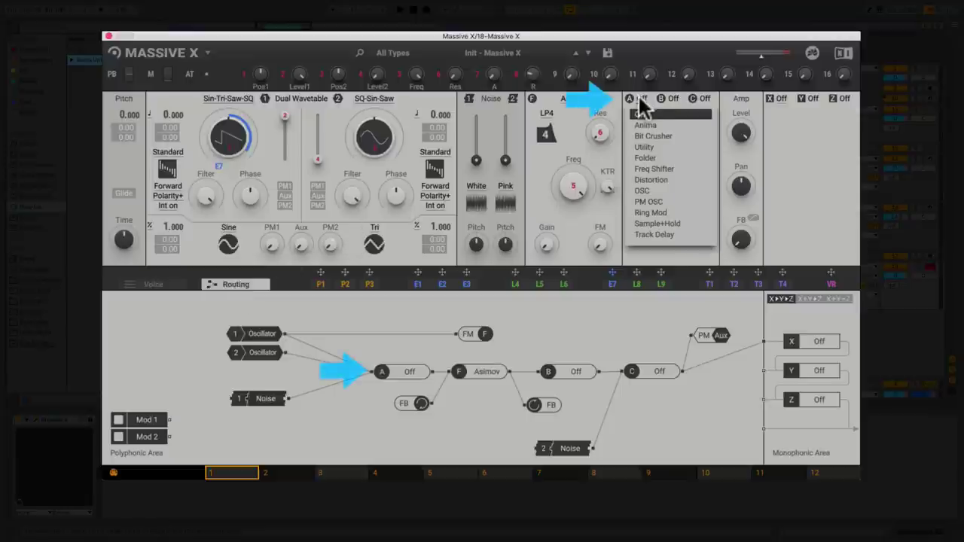
{"action": "left_click", "coordinate": [654, 137]}
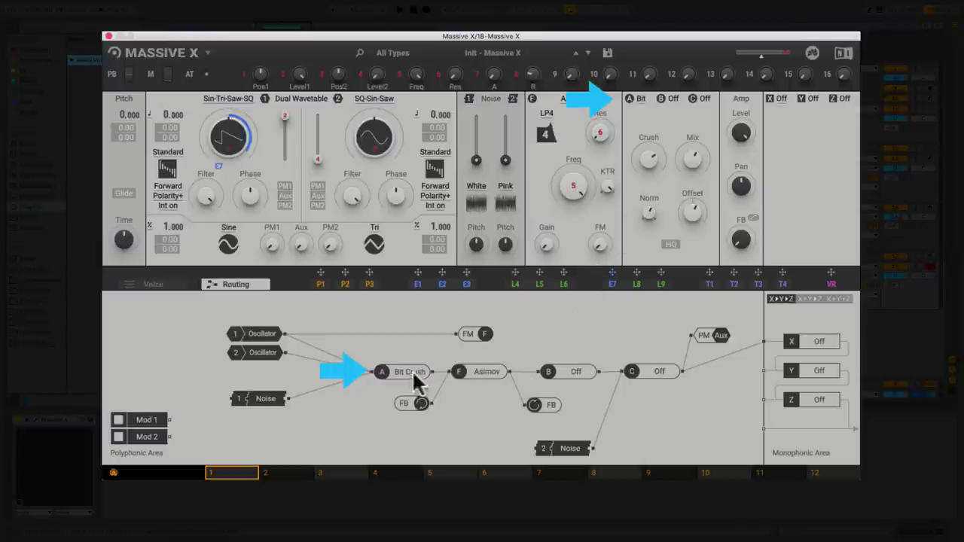
{"action": "mouse_move", "coordinate": [408, 369]}
{"action": "left_mouse_down"}
{"action": "mouse_move", "coordinate": [398, 348]}
{"action": "mouse_move", "coordinate": [407, 375]}
{"action": "mouse_move", "coordinate": [402, 368]}
{"action": "left_mouse_up"}
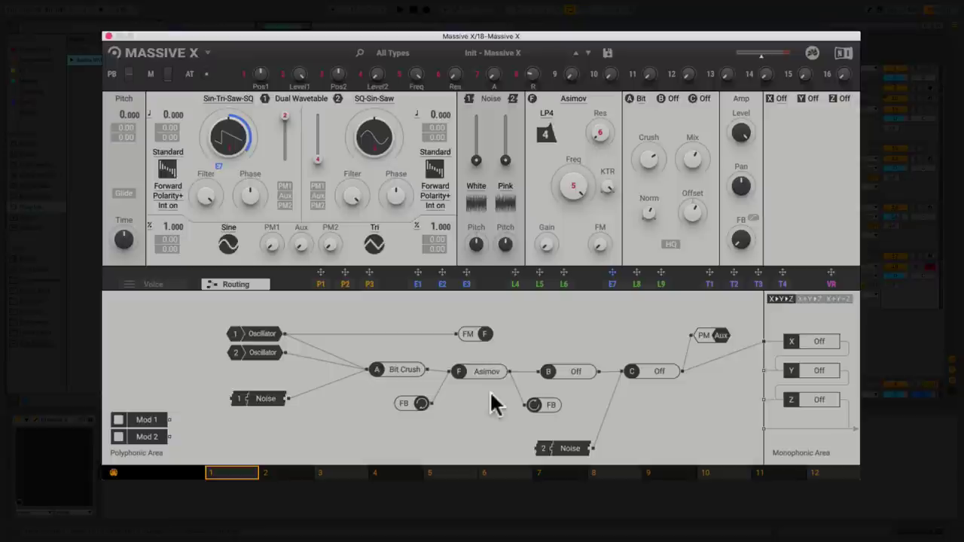
Show the voice settings and switch on Unison.
{"action": "left_click", "coordinate": [150, 285]}
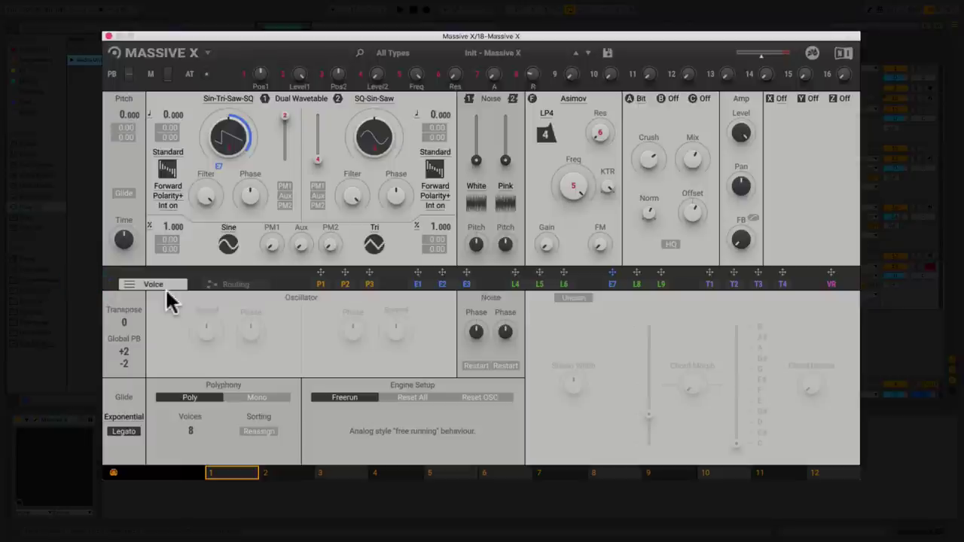
{"action": "left_click", "coordinate": [585, 297]}
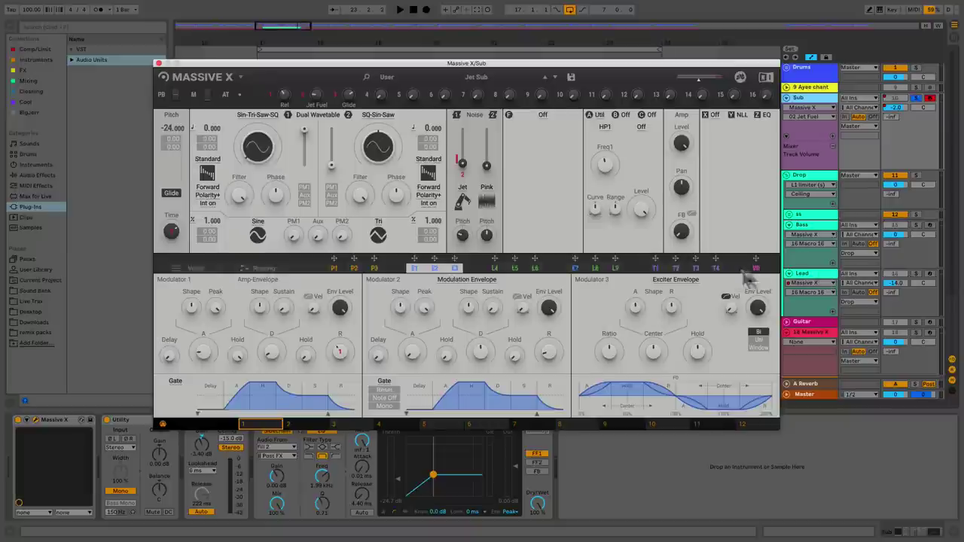
Phase-modulate oscillator 1 with the Sine source through PM1, with tracker T1 controlling its amount and its ratio set to 2.000.
{"action": "left_click", "coordinate": [655, 267]}
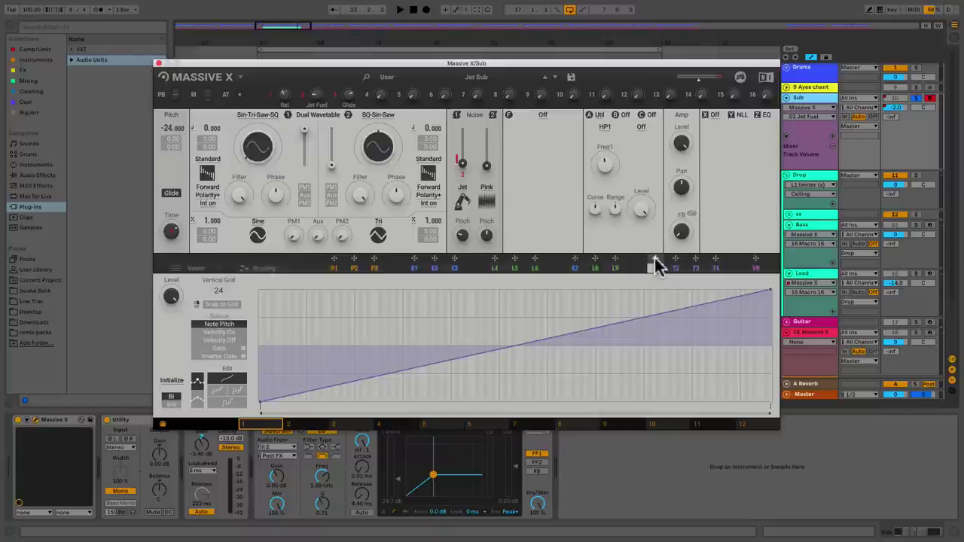
{"action": "left_click_drag", "start_coordinate": [656, 265], "coordinate": [290, 247]}
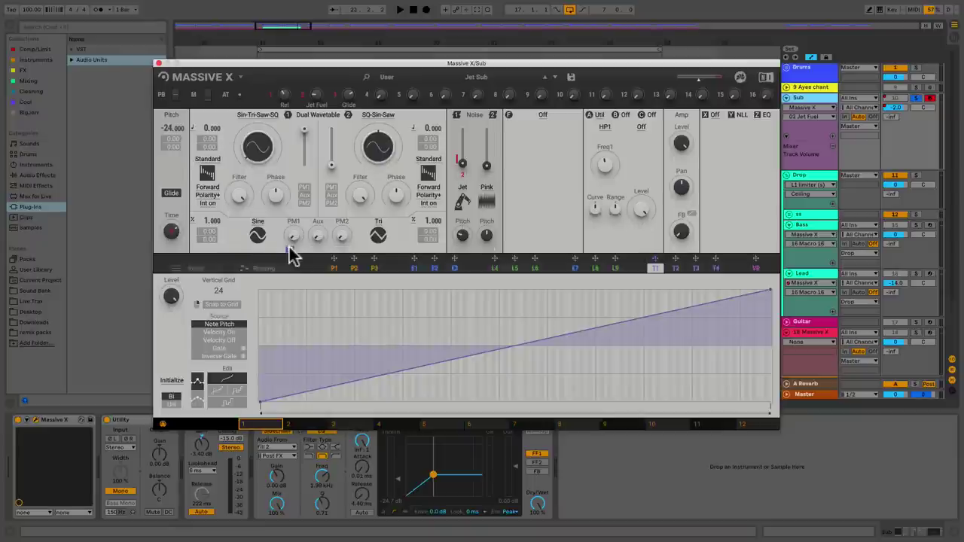
{"action": "left_click", "coordinate": [306, 188]}
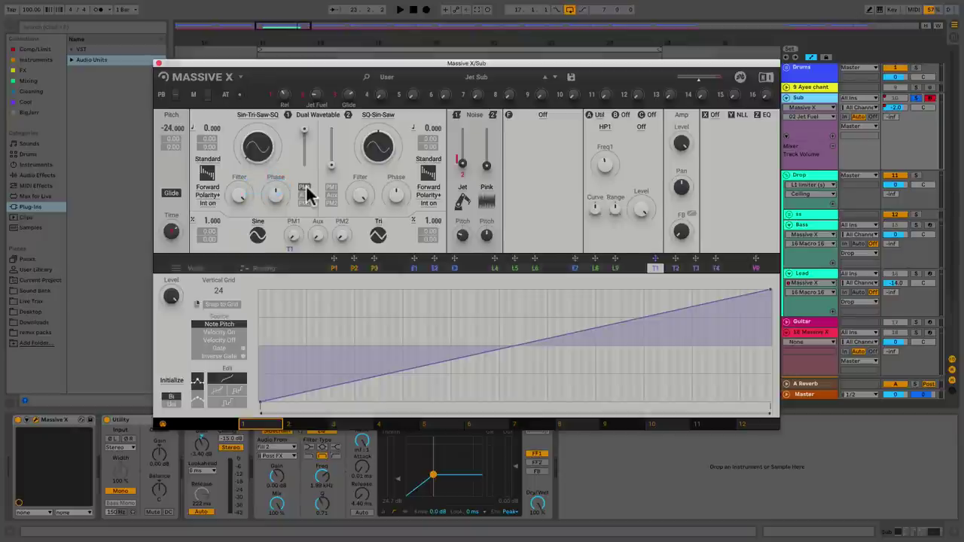
{"action": "left_click", "coordinate": [293, 240]}
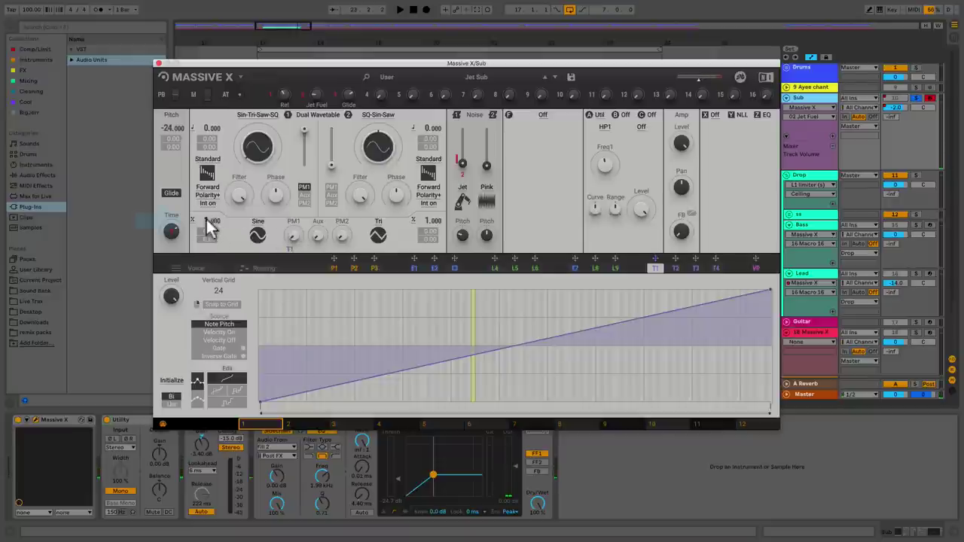
{"action": "left_click_drag", "start_coordinate": [212, 220], "coordinate": [211, 215]}
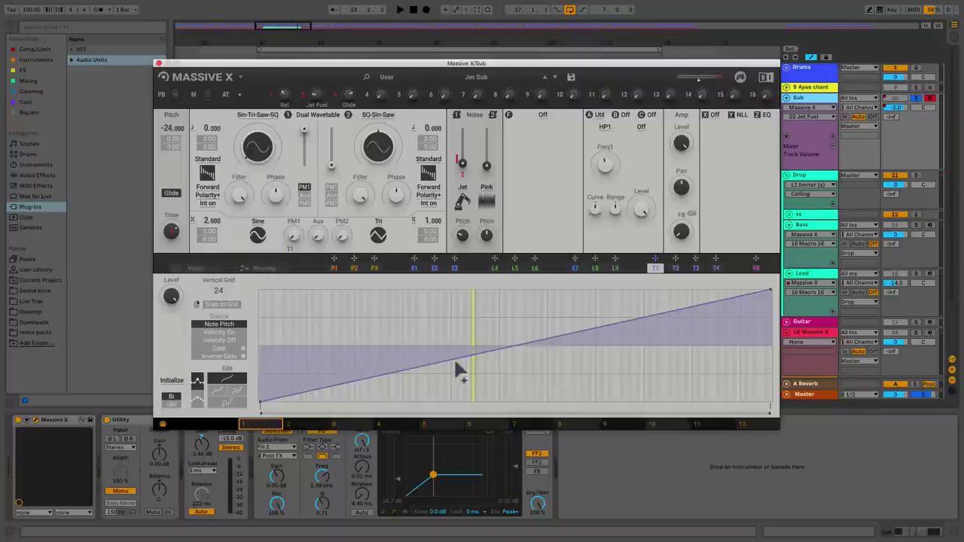
Reshape tracker T1's curve to stay at minimum over the low notes and rise above them, and set it to Uni.
{"action": "left_click_drag", "start_coordinate": [455, 364], "coordinate": [503, 349]}
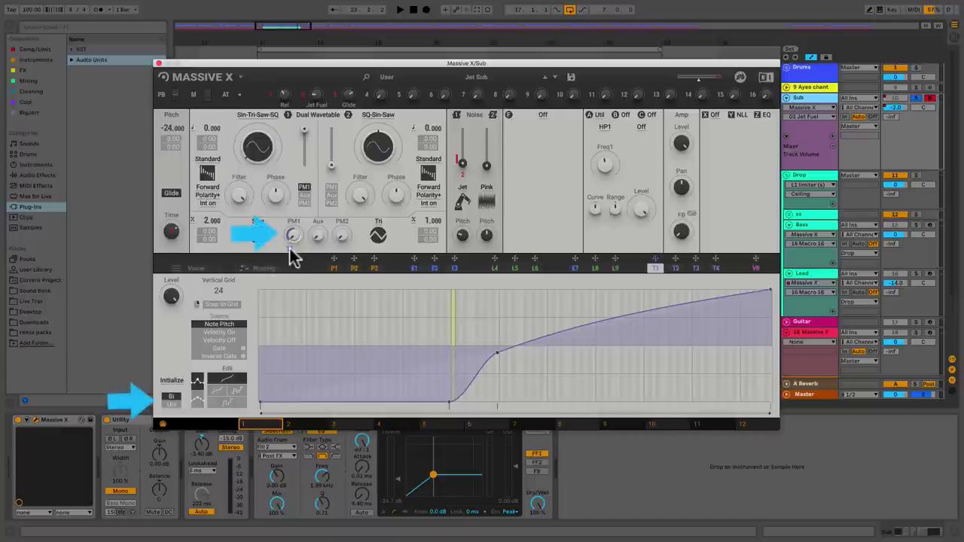
{"action": "left_click", "coordinate": [172, 401]}
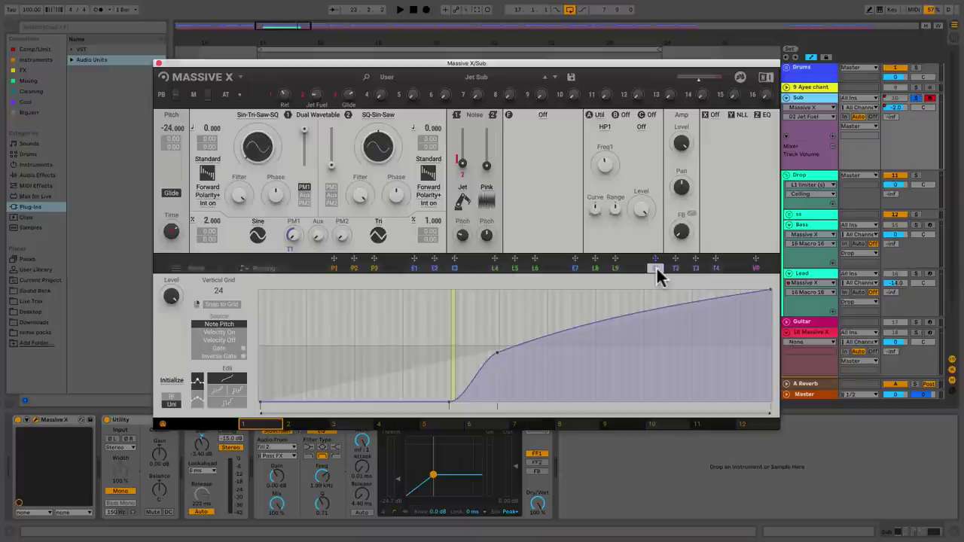
Delete all connections of tracker T1.
{"action": "right_click", "coordinate": [656, 270]}
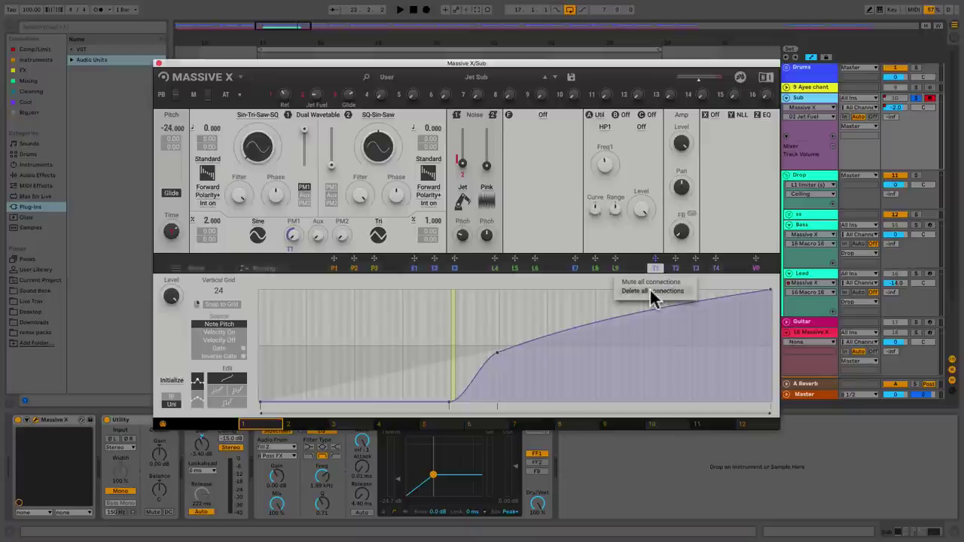
{"action": "left_click", "coordinate": [651, 292]}
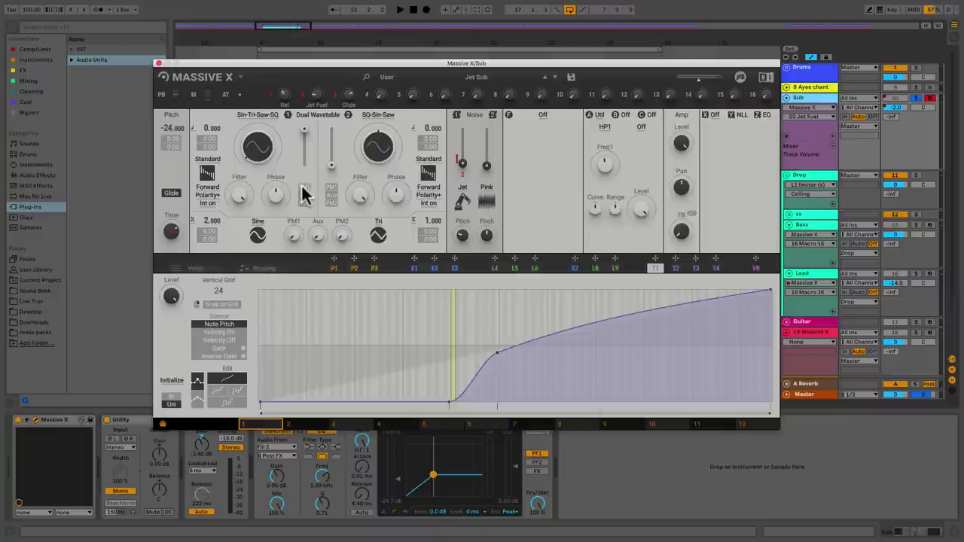
Check the Utility insert's HP1 filter type in the noise routing and unmute oscillator 1.
{"action": "left_click", "coordinate": [274, 269]}
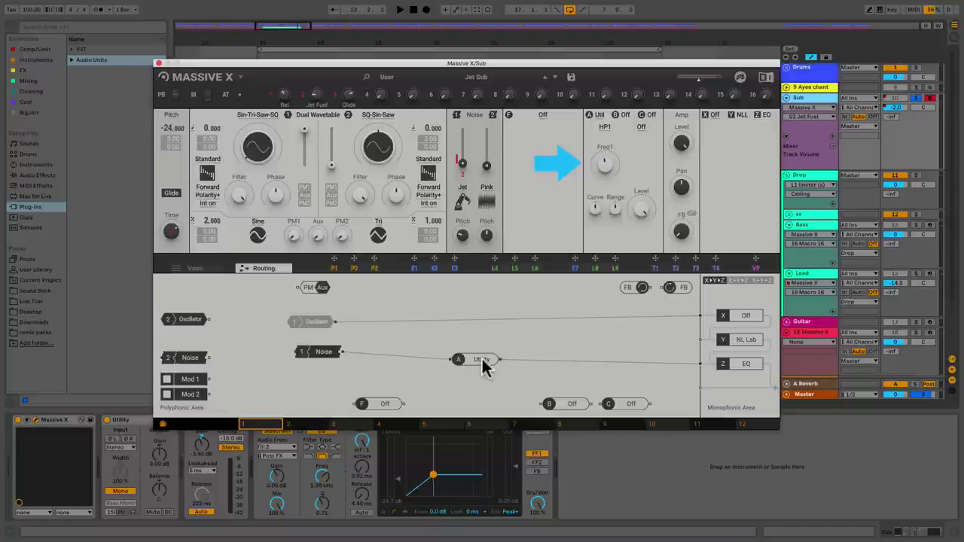
{"action": "left_click", "coordinate": [607, 128]}
{"action": "left_click", "coordinate": [606, 128]}
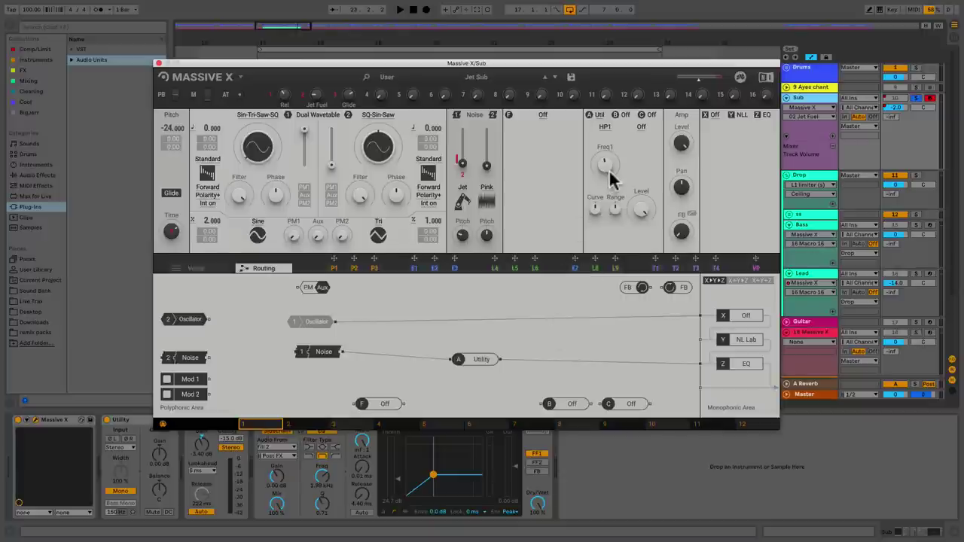
{"action": "left_click", "coordinate": [316, 321]}
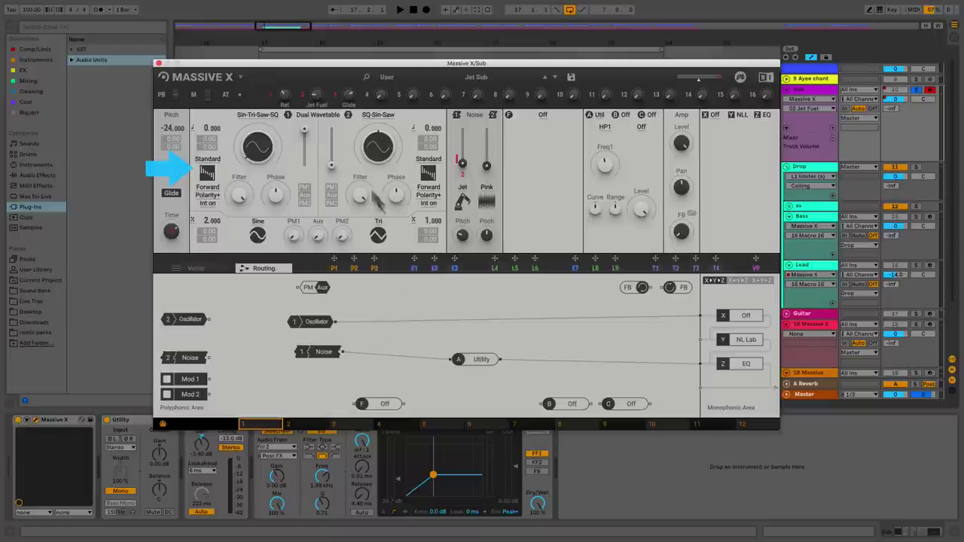
Set oscillator 1's wavetable mode to Gorilla with the King variant and x1, and adjust its Over and Bend.
{"action": "left_click", "coordinate": [207, 159]}
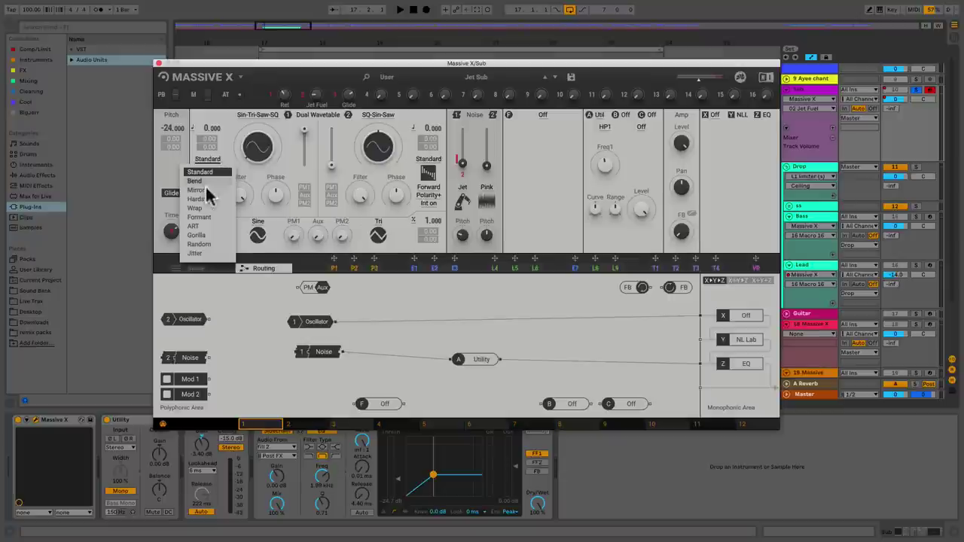
{"action": "left_click", "coordinate": [202, 233]}
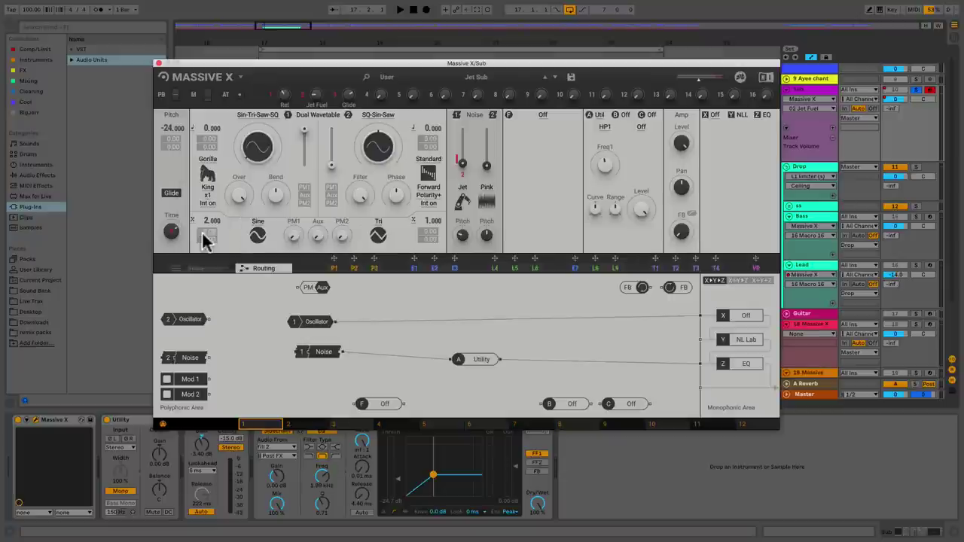
{"action": "left_click", "coordinate": [208, 189]}
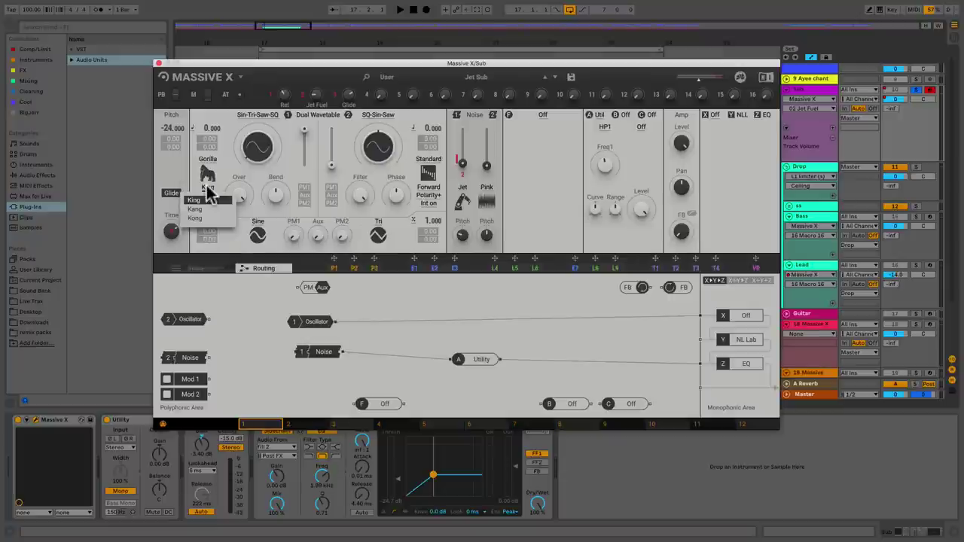
{"action": "left_click", "coordinate": [208, 199]}
{"action": "left_click", "coordinate": [207, 197]}
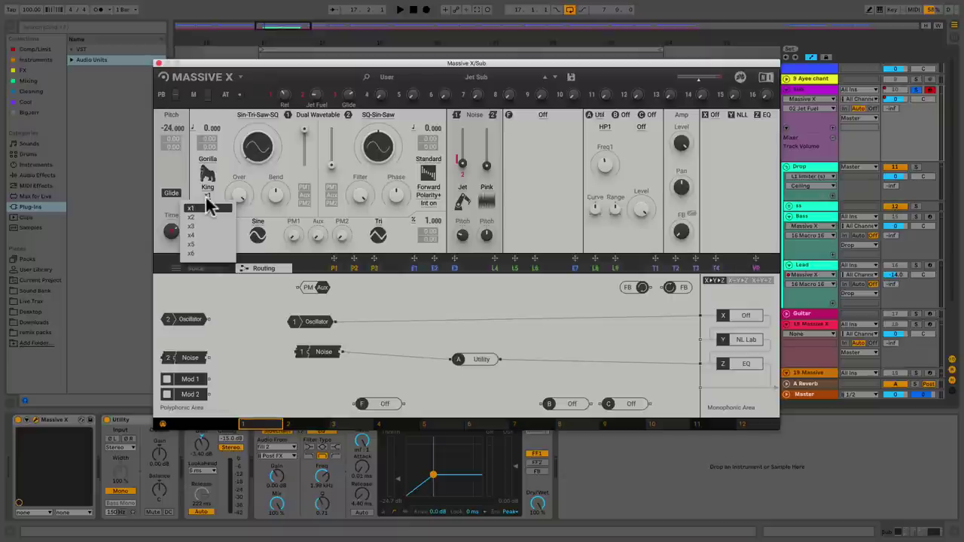
{"action": "left_click", "coordinate": [207, 207]}
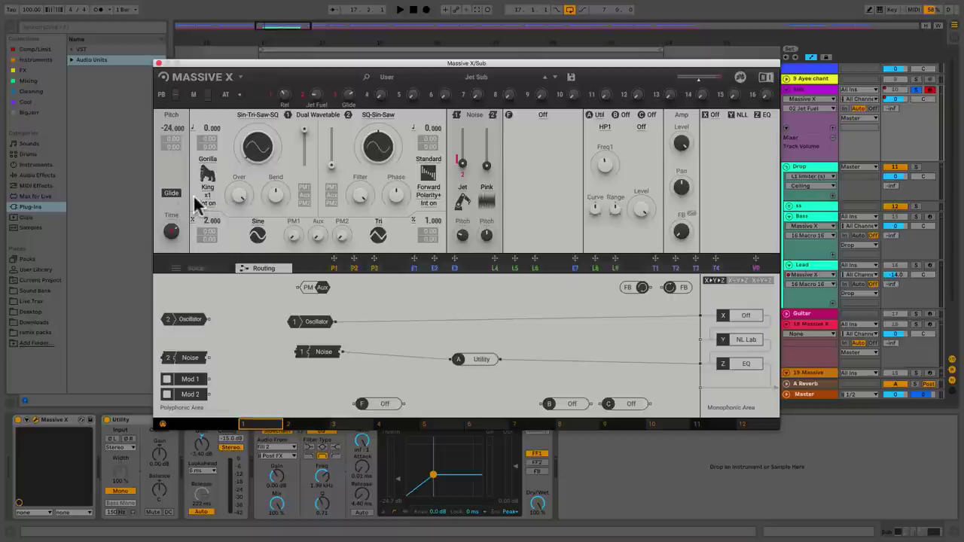
{"action": "left_click_drag", "start_coordinate": [238, 199], "coordinate": [276, 194]}
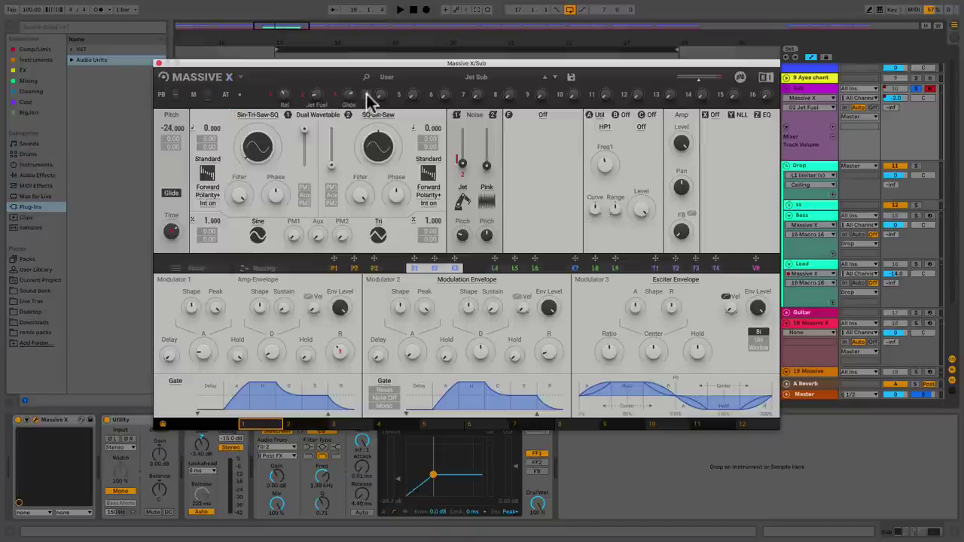
Assign macro 4 to the second noise source's level and try turning the macro up.
{"action": "mouse_move", "coordinate": [366, 95]}
{"action": "left_mouse_down"}
{"action": "mouse_move", "coordinate": [419, 155]}
{"action": "mouse_move", "coordinate": [488, 183]}
{"action": "left_mouse_up"}
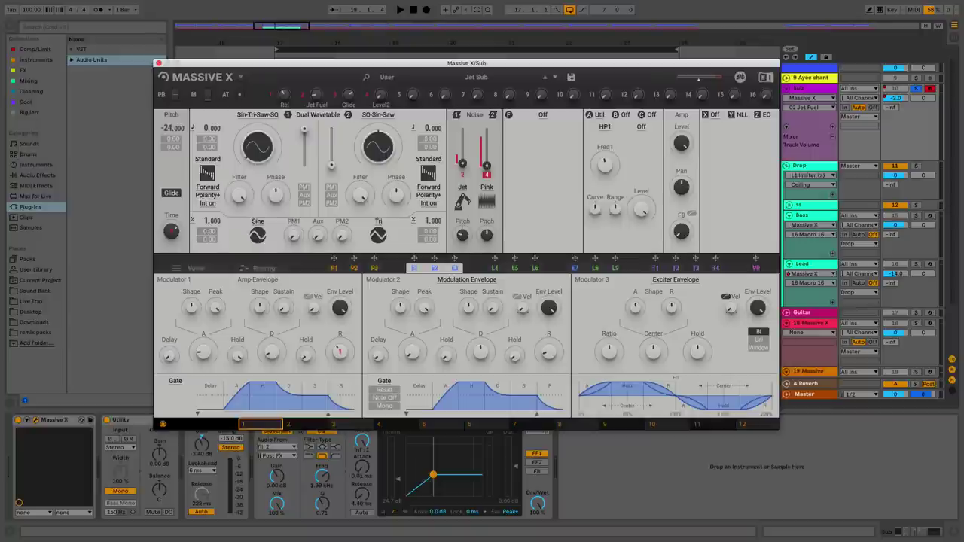
{"action": "left_click", "coordinate": [380, 95]}
{"action": "left_click_drag", "start_coordinate": [394, 98], "coordinate": [394, 91]}
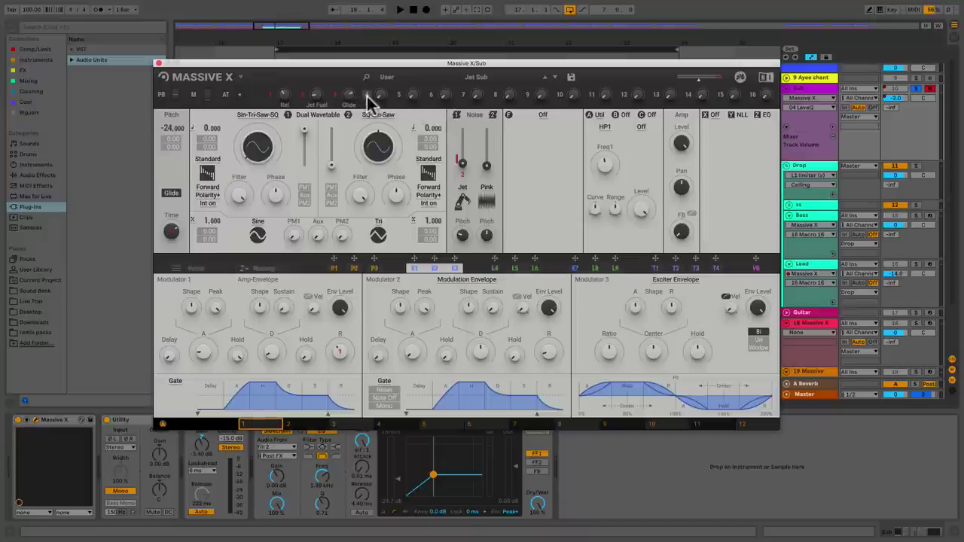
Try macro 4 on the Utility insert's Freq1 cutoff and remove the assignment.
{"action": "left_click_drag", "start_coordinate": [367, 97], "coordinate": [602, 164]}
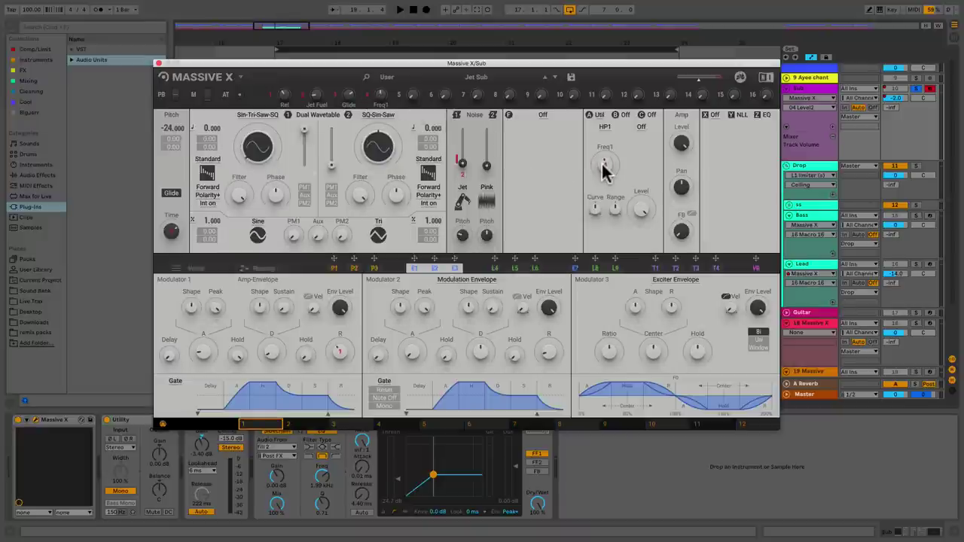
{"action": "left_click_drag", "start_coordinate": [380, 94], "coordinate": [381, 87]}
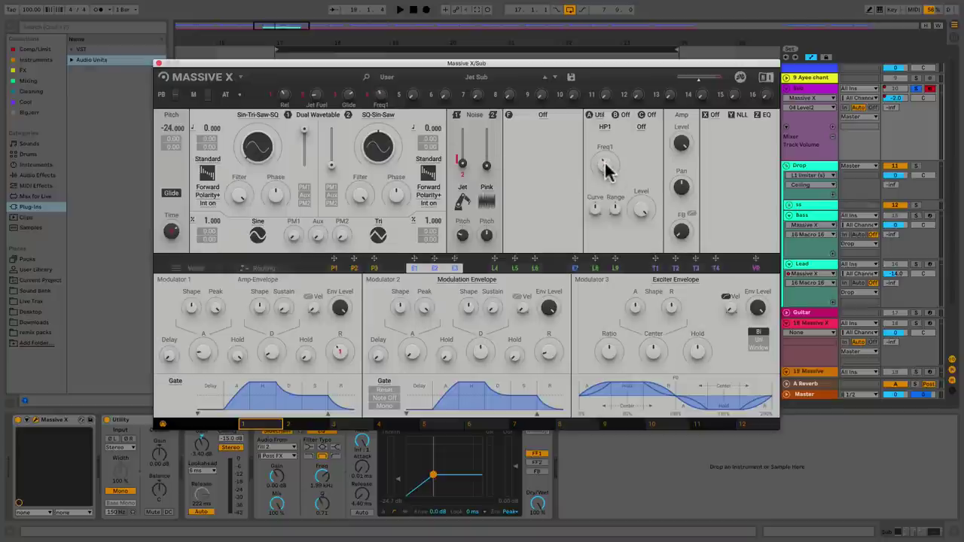
{"action": "right_click", "coordinate": [368, 92]}
{"action": "left_click", "coordinate": [368, 108]}
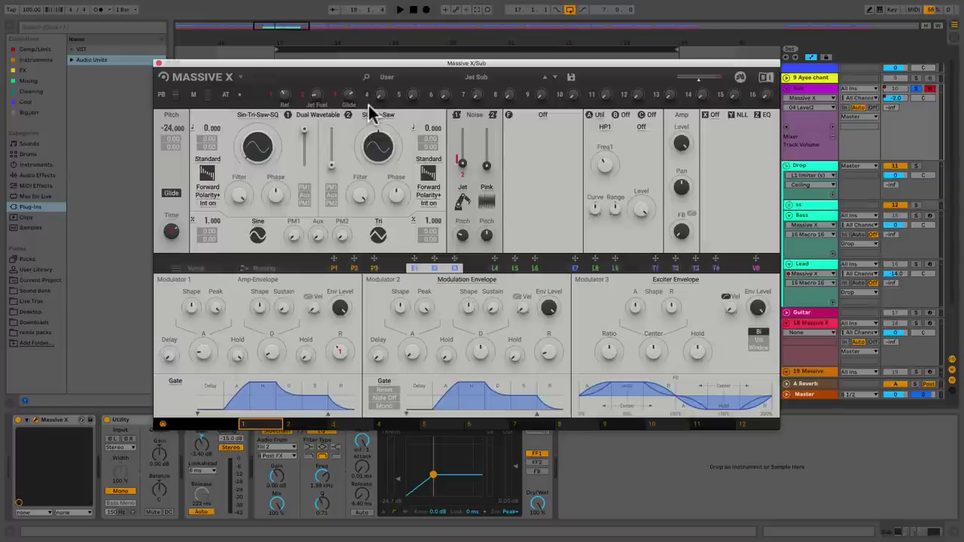
Show the Overdrive settings of the NL Lab effect in slot Y and examine its Mix amount.
{"action": "left_click", "coordinate": [742, 116]}
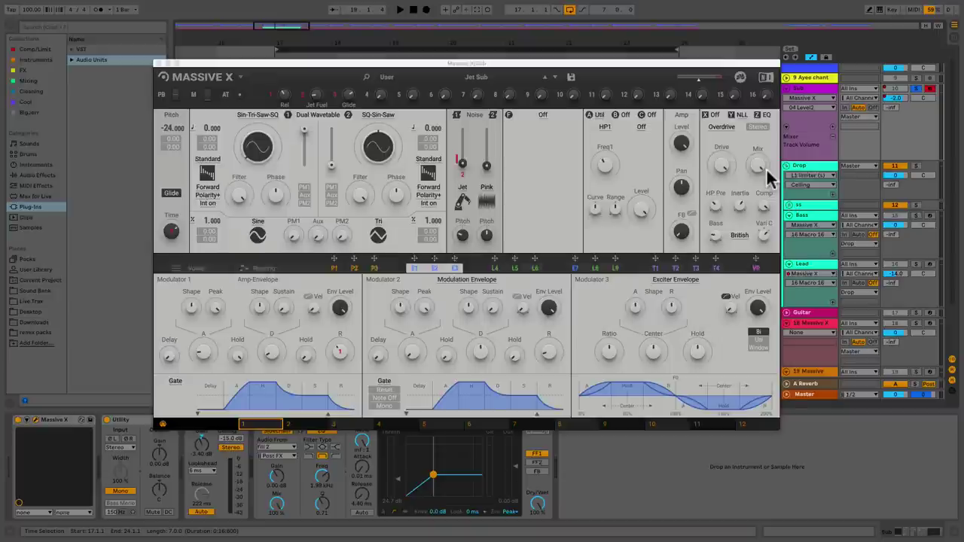
{"action": "left_click", "coordinate": [758, 161]}
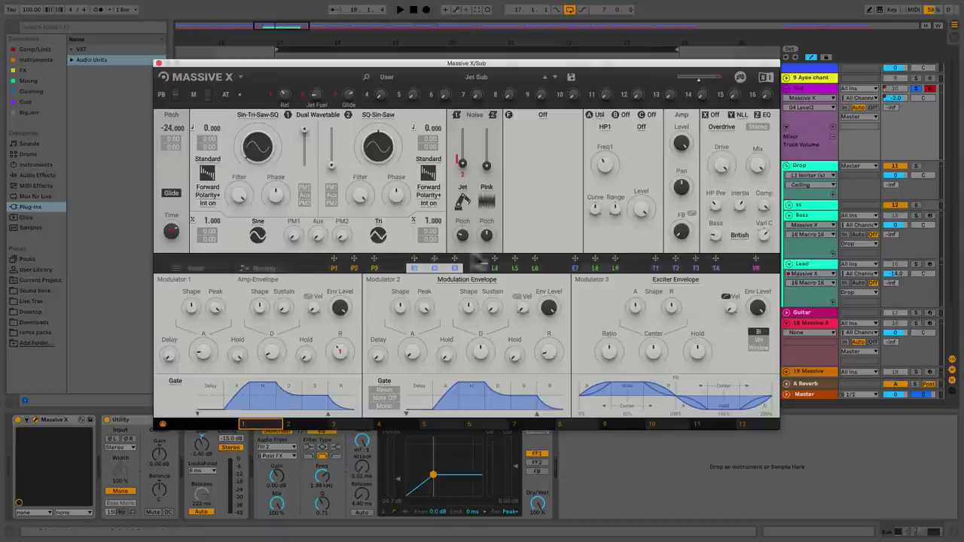
Show the voice settings of the Jet Sub patch.
{"action": "left_click", "coordinate": [202, 270]}
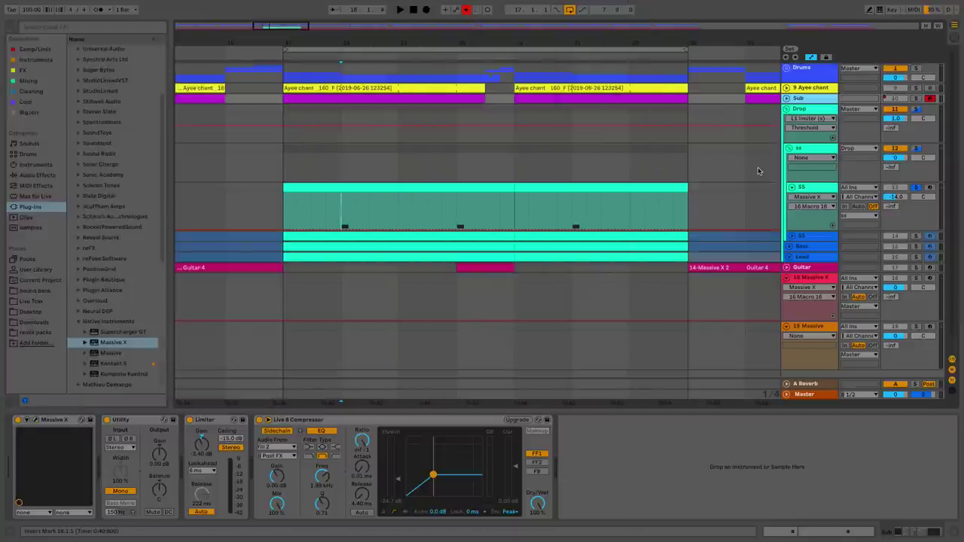
Show the notes of the SS track's MIDI clip and listen to it from bar 18.
{"action": "left_click", "coordinate": [415, 187]}
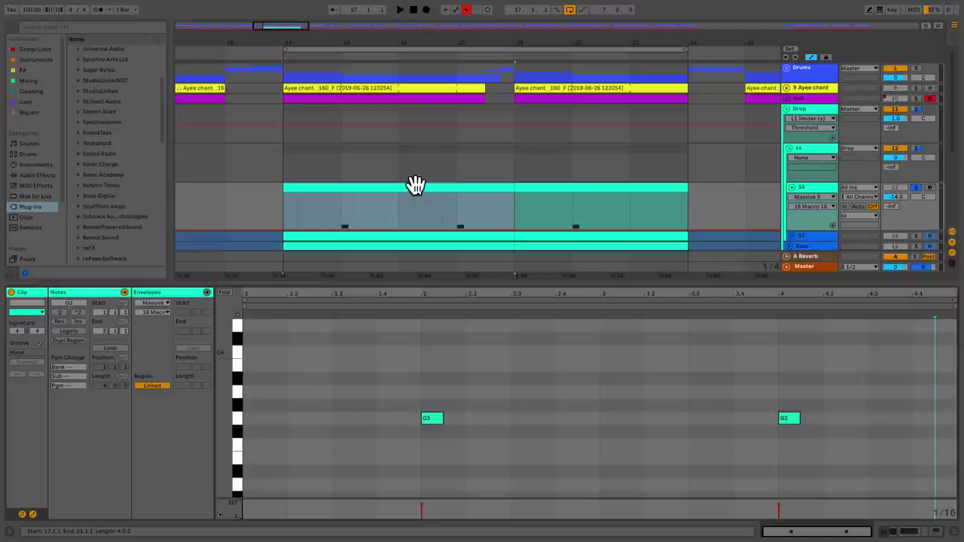
{"action": "left_click", "coordinate": [342, 215]}
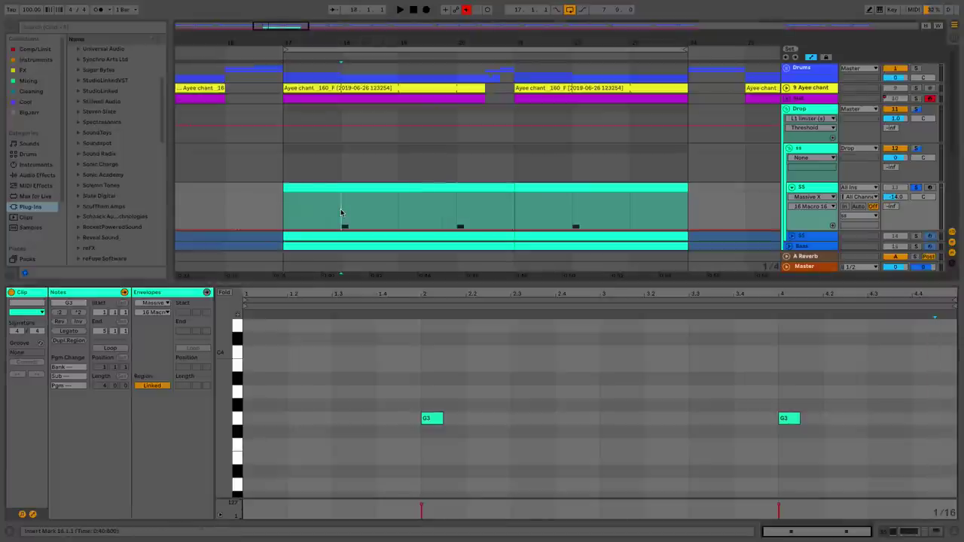
{"action": "key", "text": "space"}
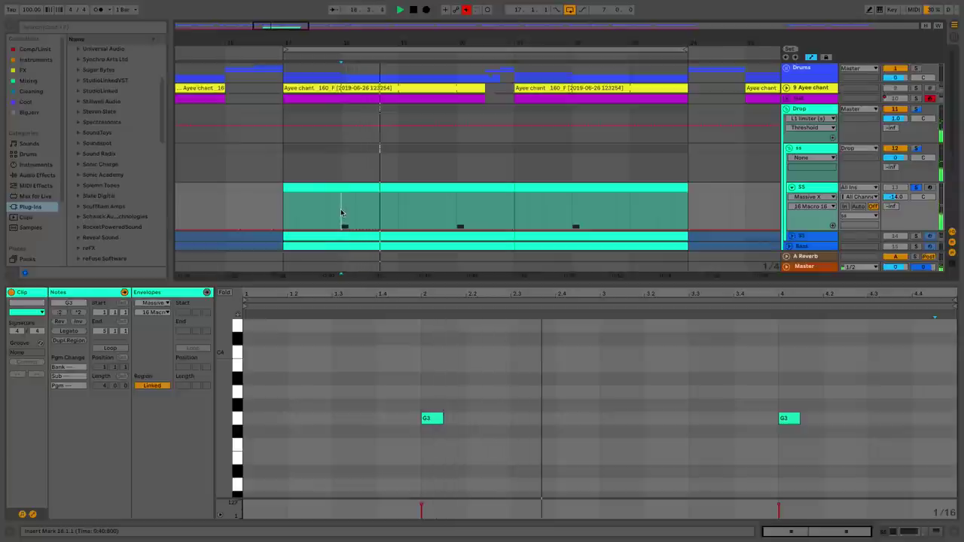
{"action": "key", "text": "space"}
{"action": "key", "text": "space"}
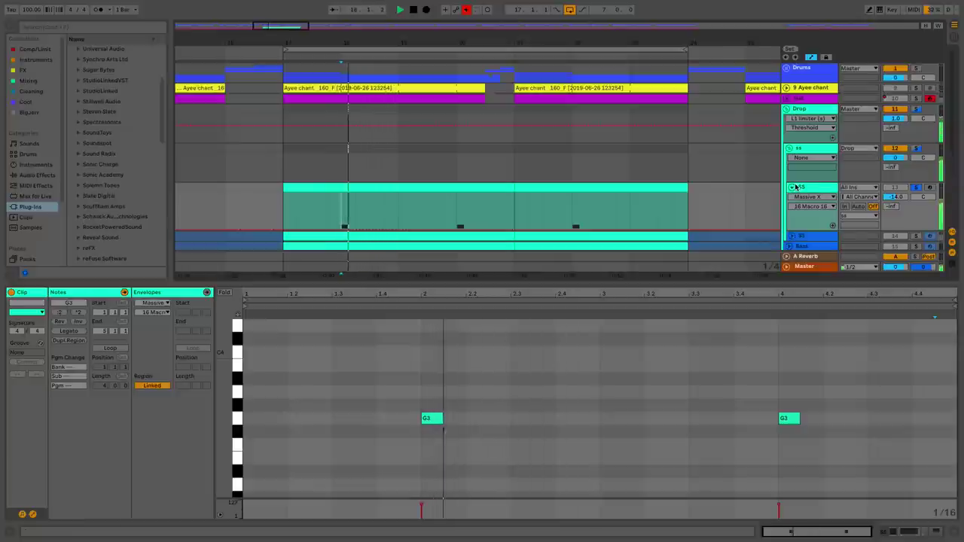
Stop playback and open the Massive X instrument on the SS track.
{"action": "left_click", "coordinate": [811, 187]}
{"action": "key", "text": "space"}
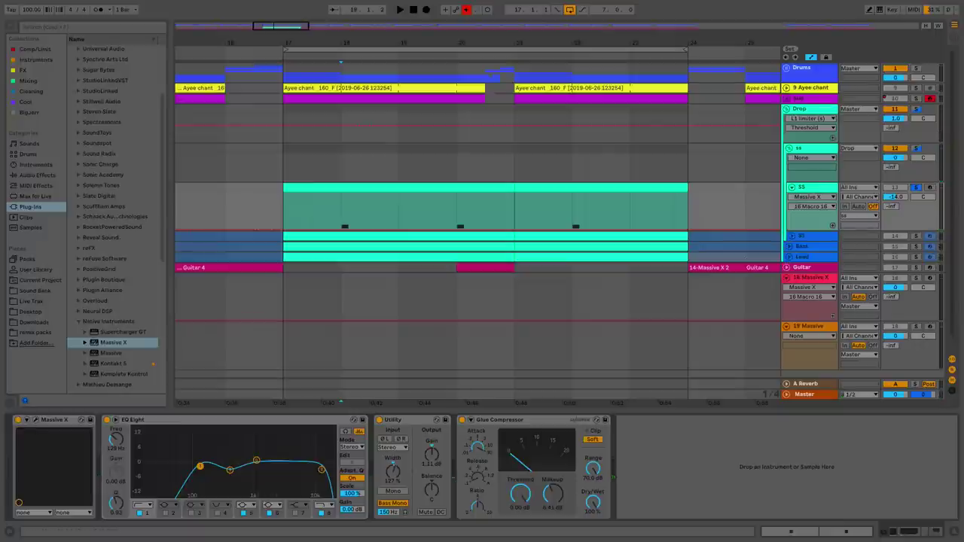
{"action": "left_click", "coordinate": [36, 420]}
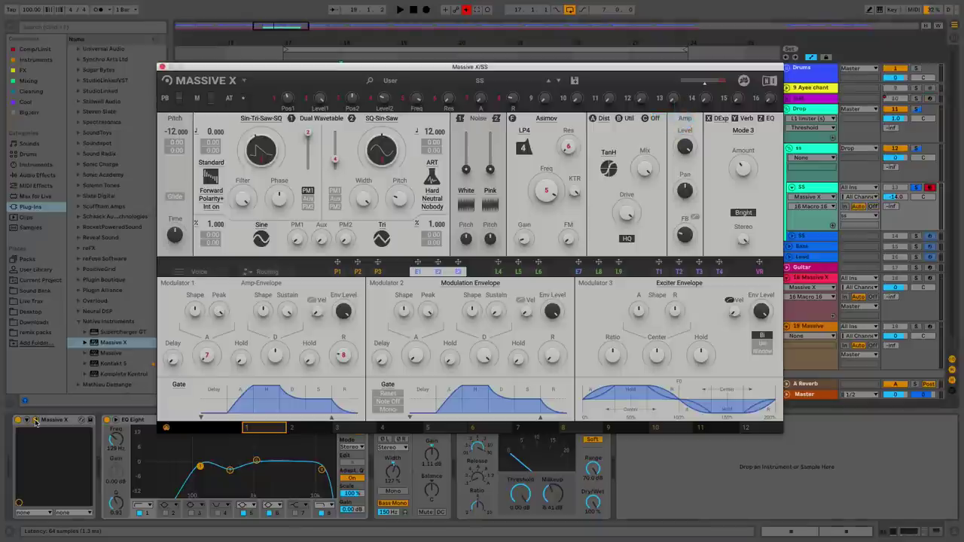
Show the SS patch's voice settings, examine Chord Morph and lower the unison Spread slider.
{"action": "left_click", "coordinate": [197, 272]}
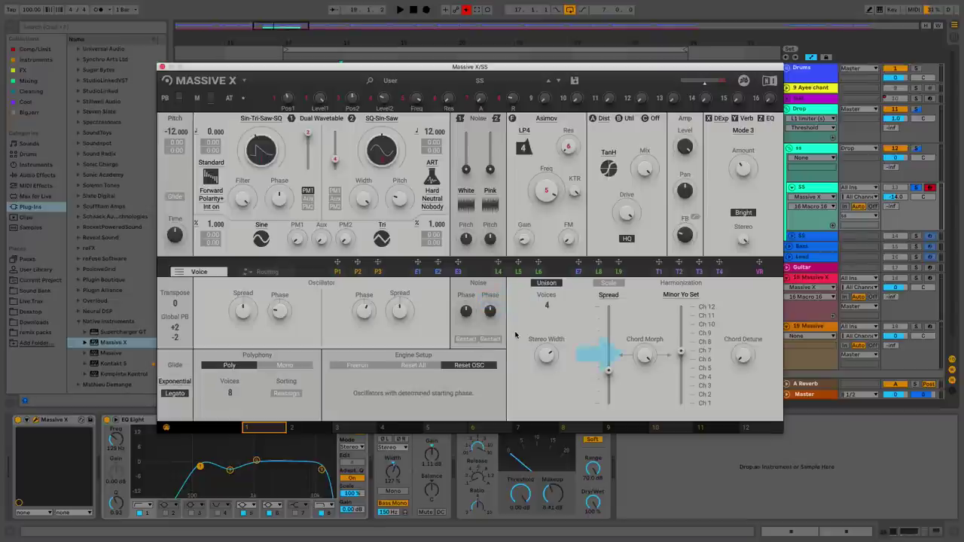
{"action": "left_click", "coordinate": [645, 362]}
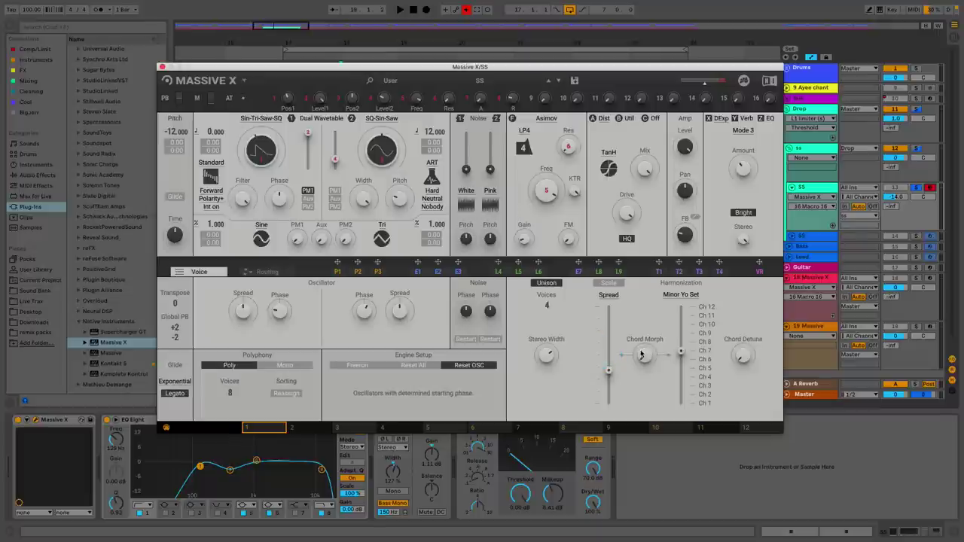
{"action": "mouse_move", "coordinate": [609, 369]}
{"action": "left_mouse_down"}
{"action": "mouse_move", "coordinate": [609, 324]}
{"action": "mouse_move", "coordinate": [608, 381]}
{"action": "left_mouse_up"}
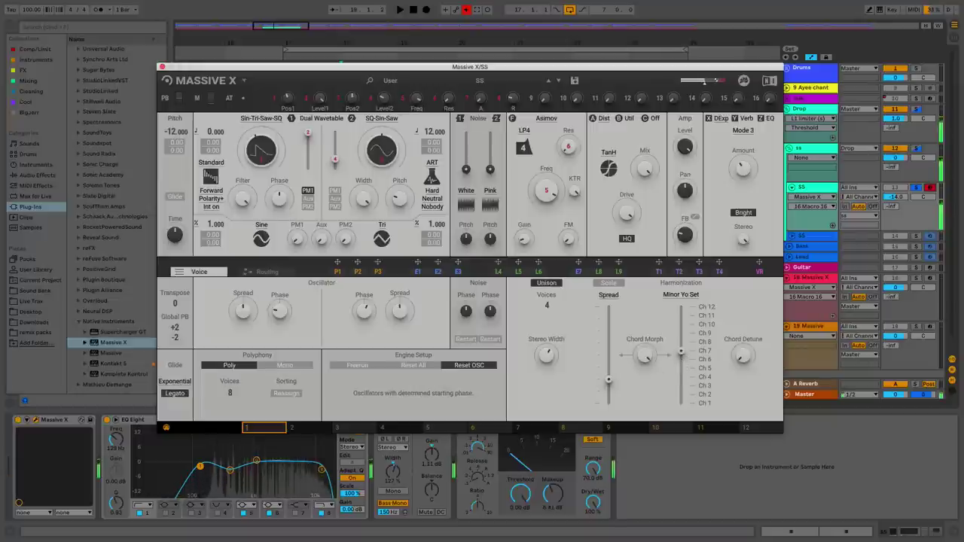
Examine the harmonization chord slider and browse the available chord sets, keeping Minor Yo Set.
{"action": "mouse_move", "coordinate": [681, 351]}
{"action": "left_mouse_down"}
{"action": "mouse_move", "coordinate": [682, 386]}
{"action": "mouse_move", "coordinate": [682, 353]}
{"action": "left_mouse_up"}
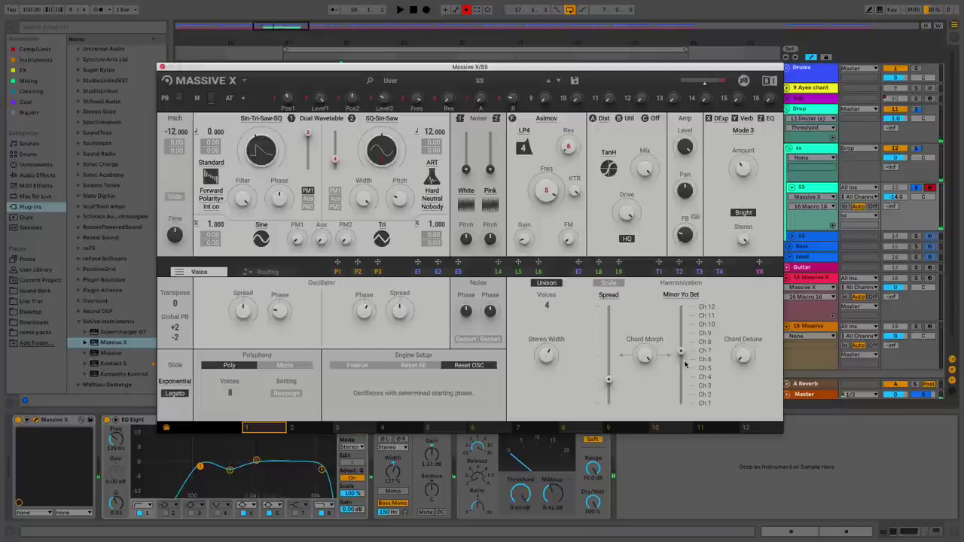
{"action": "left_click", "coordinate": [682, 295]}
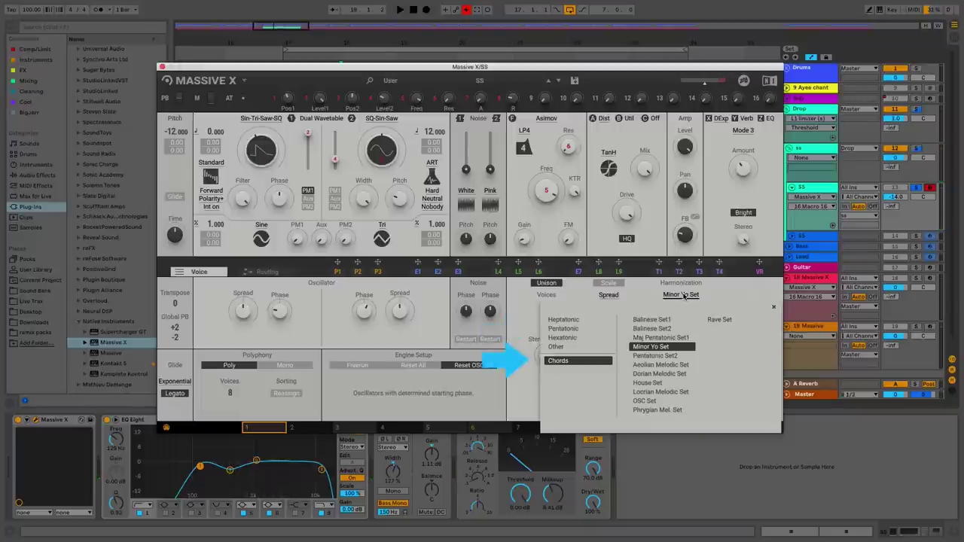
{"action": "left_click", "coordinate": [682, 294]}
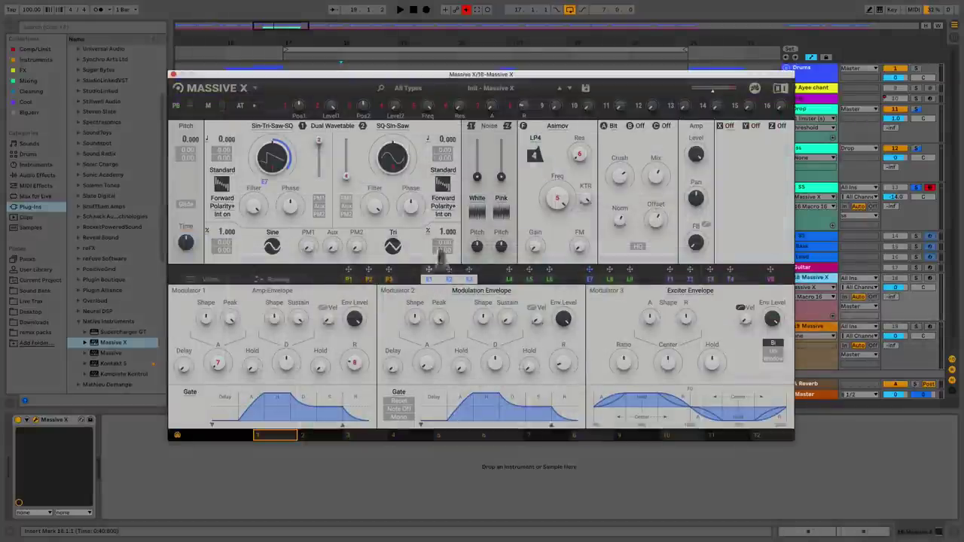
Browse the first oscillator's wavetables, the filter types and the effects for slot X in the Init - Massive X patch.
{"action": "left_click", "coordinate": [275, 125]}
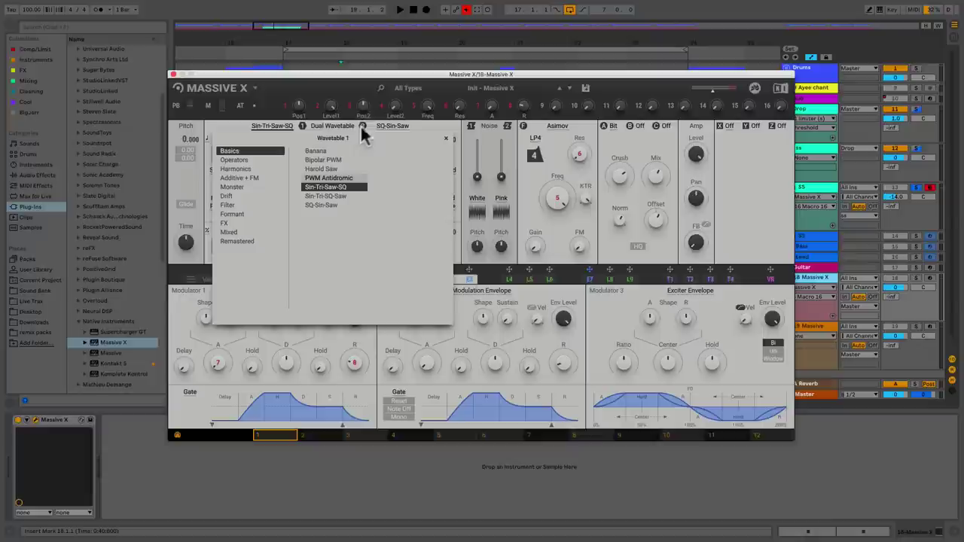
{"action": "left_click", "coordinate": [354, 90]}
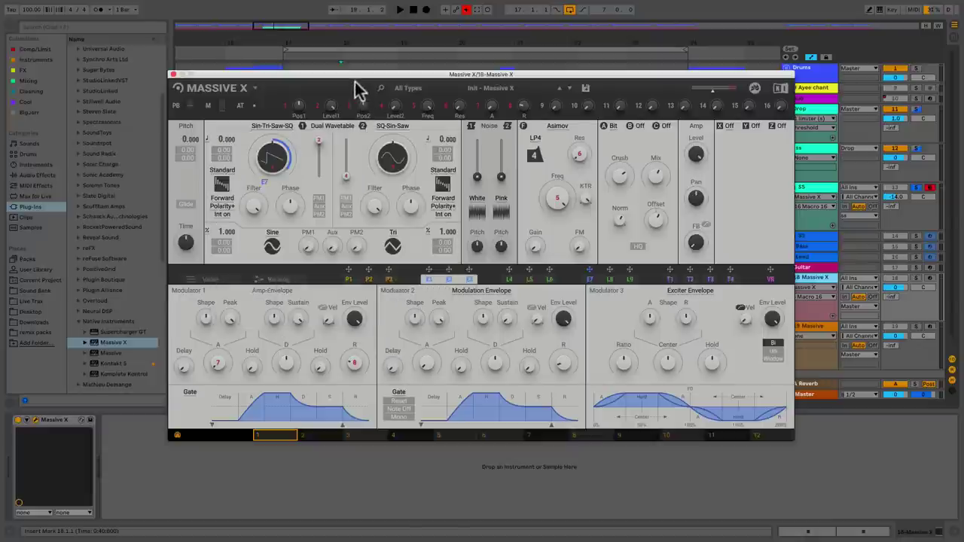
{"action": "left_click", "coordinate": [558, 127]}
{"action": "left_click", "coordinate": [561, 133]}
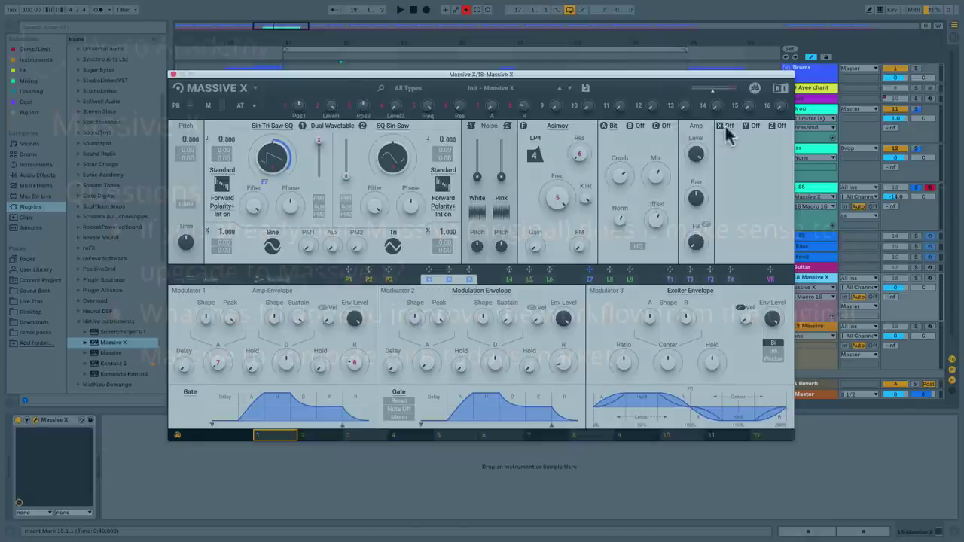
{"action": "left_click", "coordinate": [729, 130]}
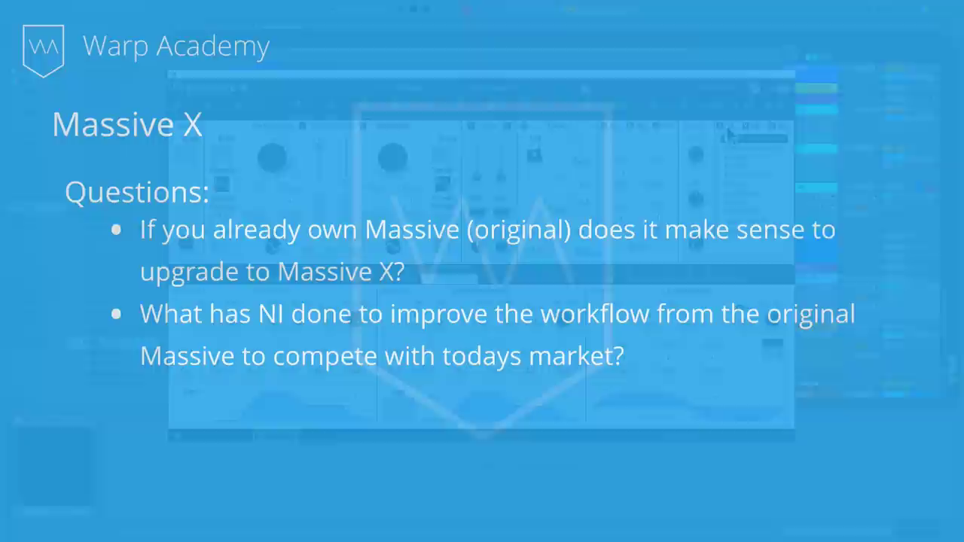